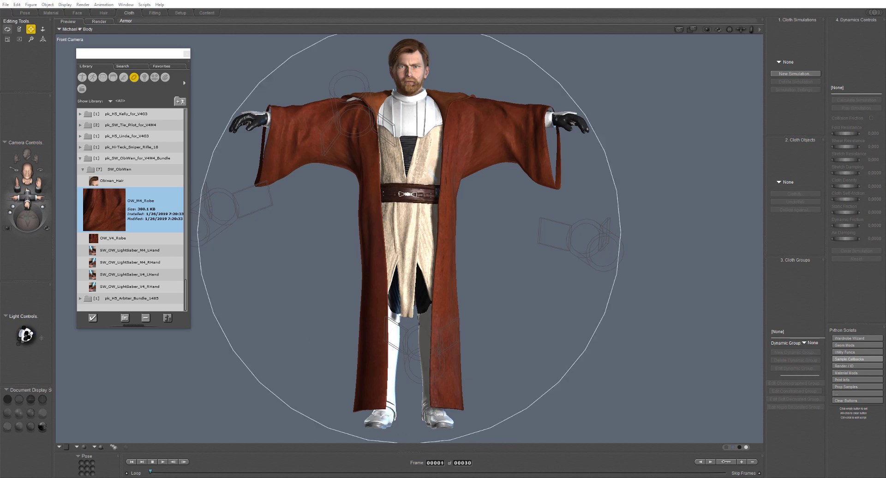
left_click(126, 4)
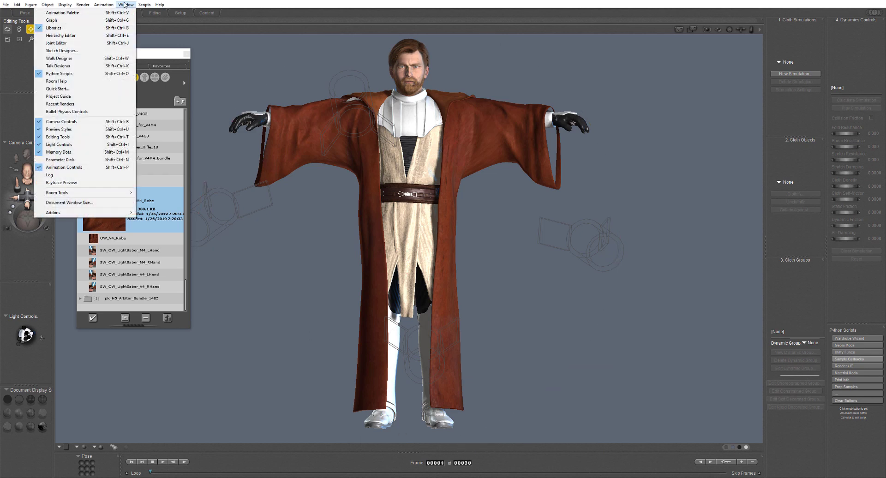
left_click(60, 168)
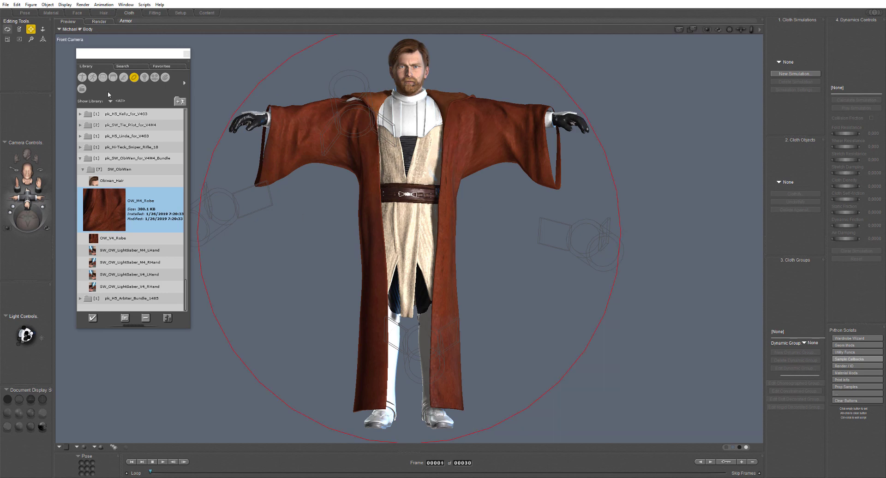
Step: Save the figure's current pose to the pose library as a single-frame pose named T-Pose, without morph channels or body transformation
left_click(93, 77)
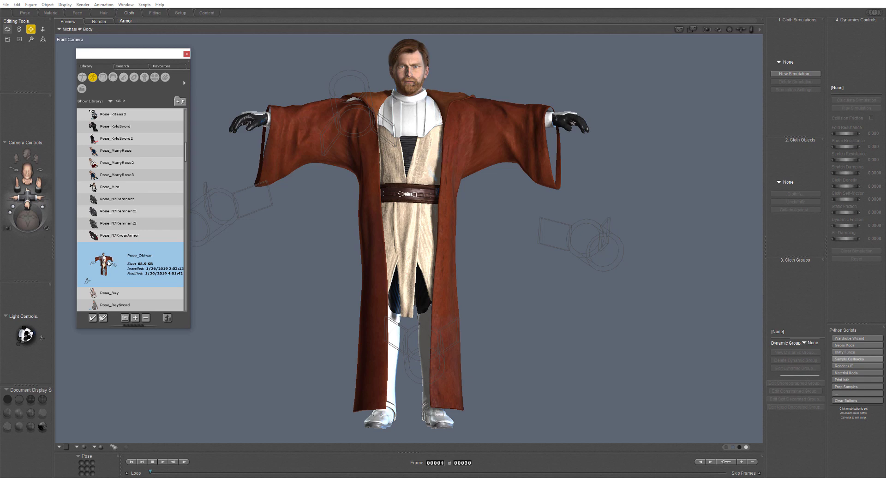
scroll(134, 115, "up", 1)
scroll(134, 115, "down", 7)
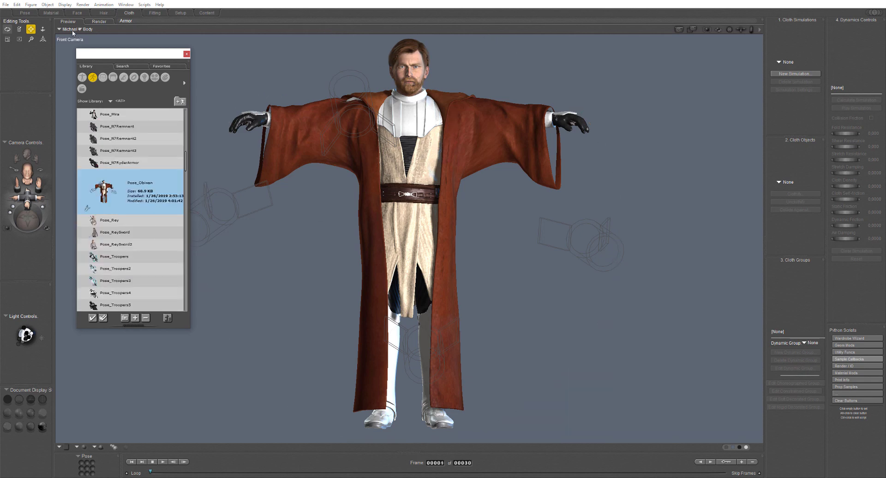
left_click(135, 318)
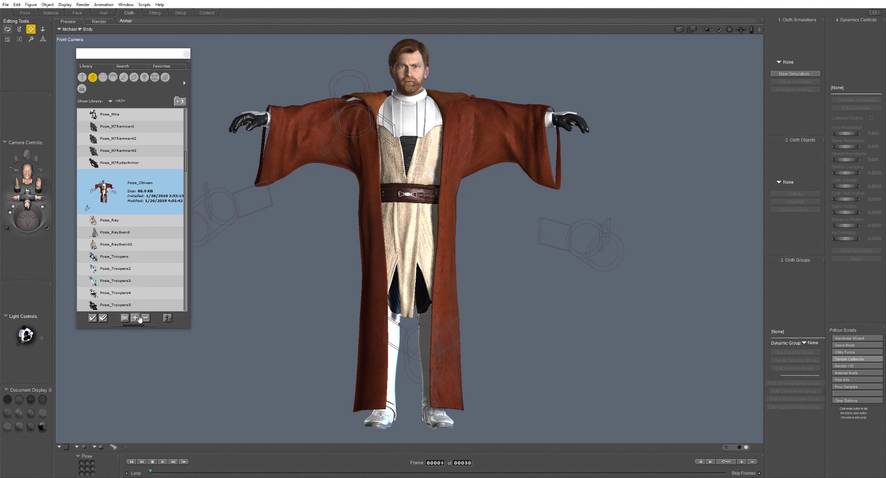
type("T-Pose")
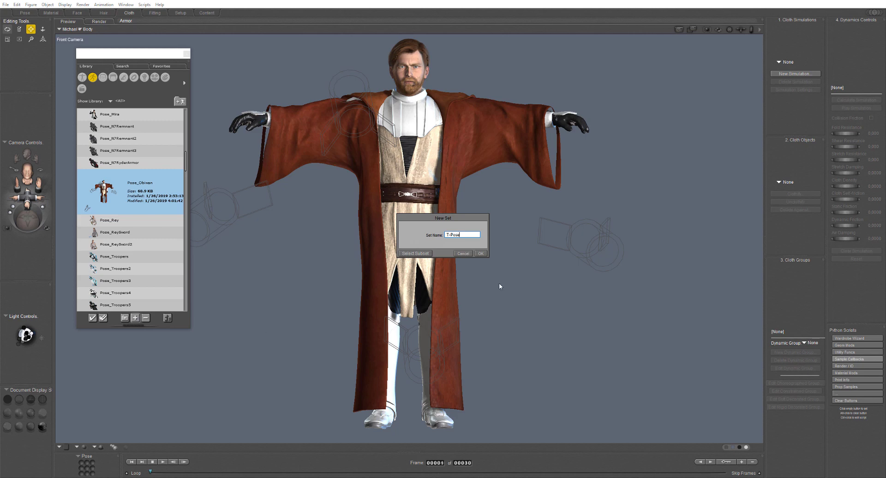
left_click(483, 254)
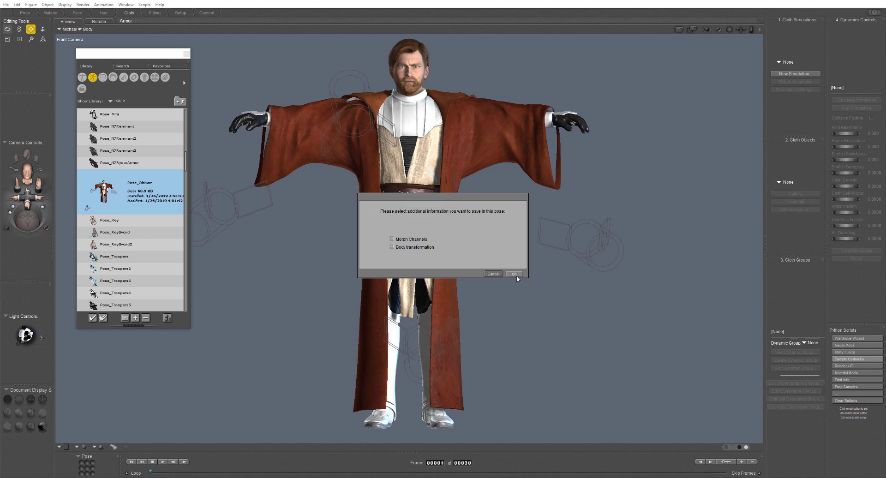
left_click(514, 274)
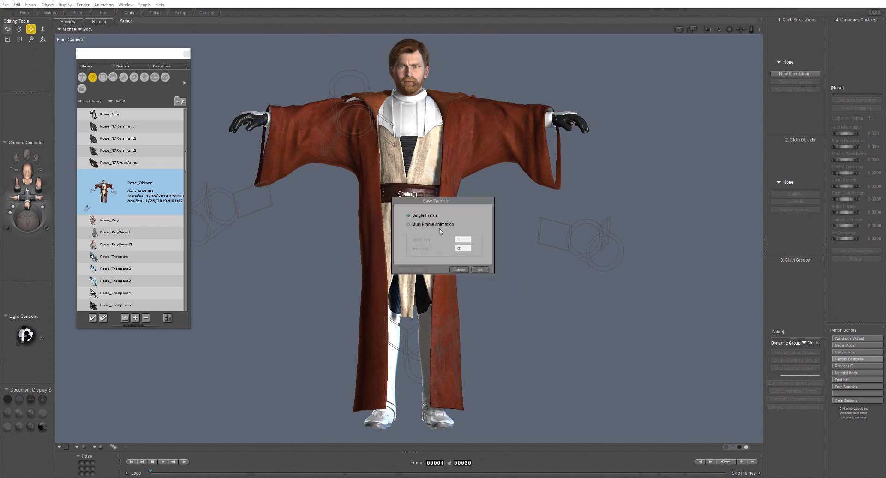
left_click(480, 270)
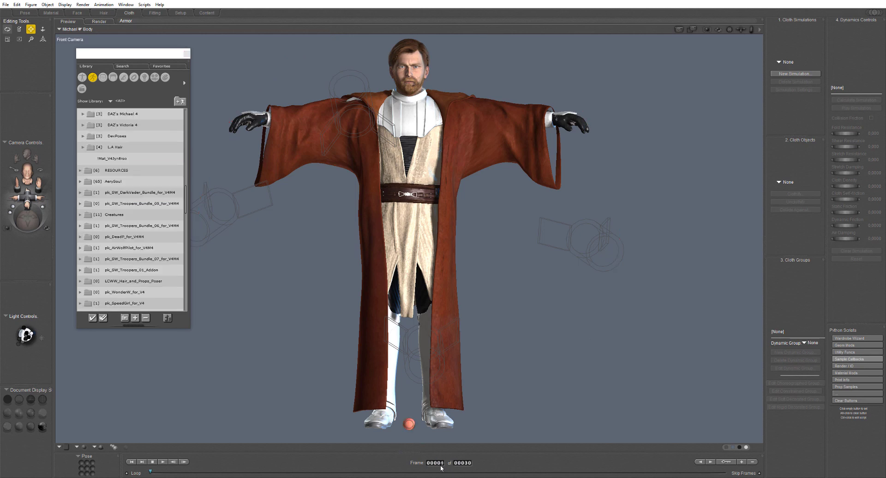
Step: Move the animation to frame 30
left_click(440, 468)
type("30")
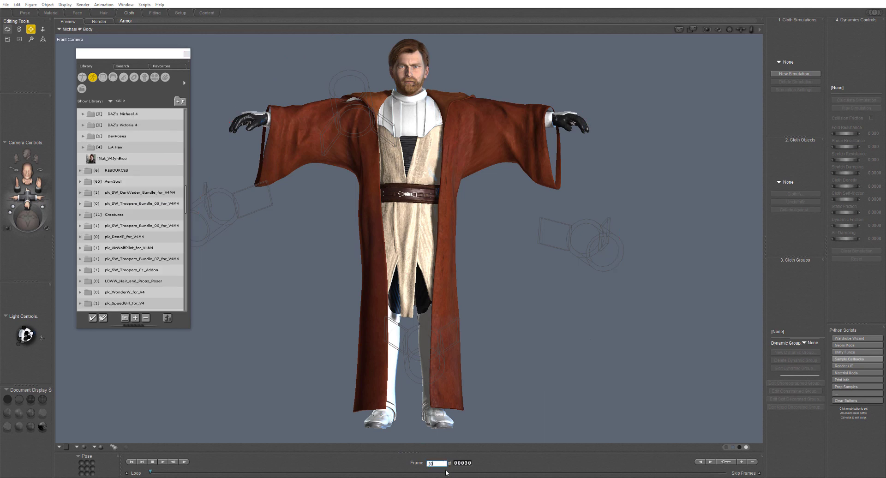
key("Escape")
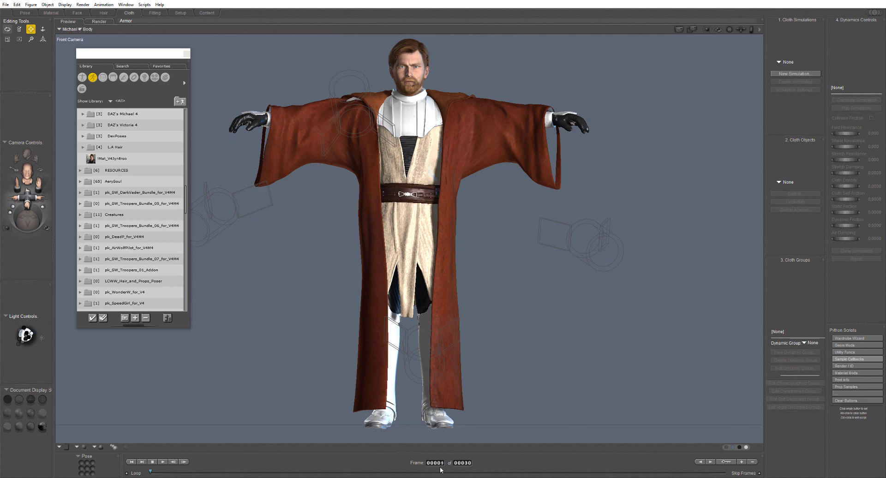
left_click(441, 467)
type("30")
key("Return")
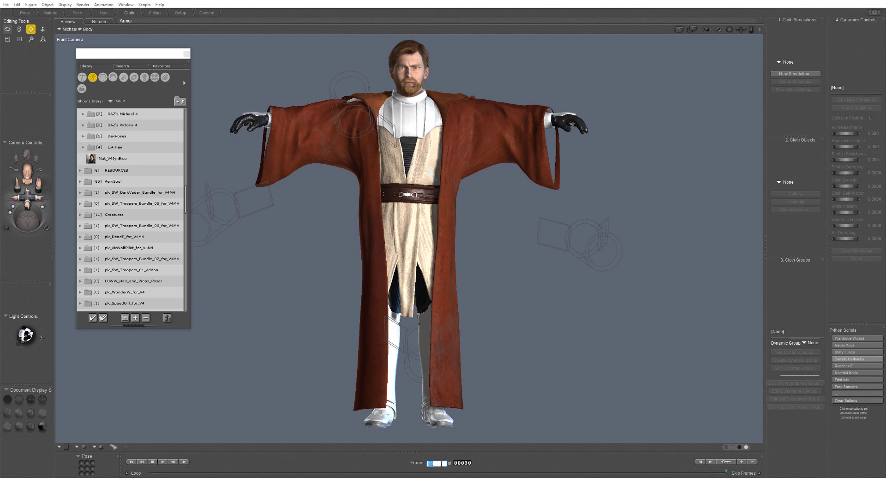
Step: Apply the Pose_Obiwan library pose to the figure at frame 30
scroll(139, 197, "up", 1)
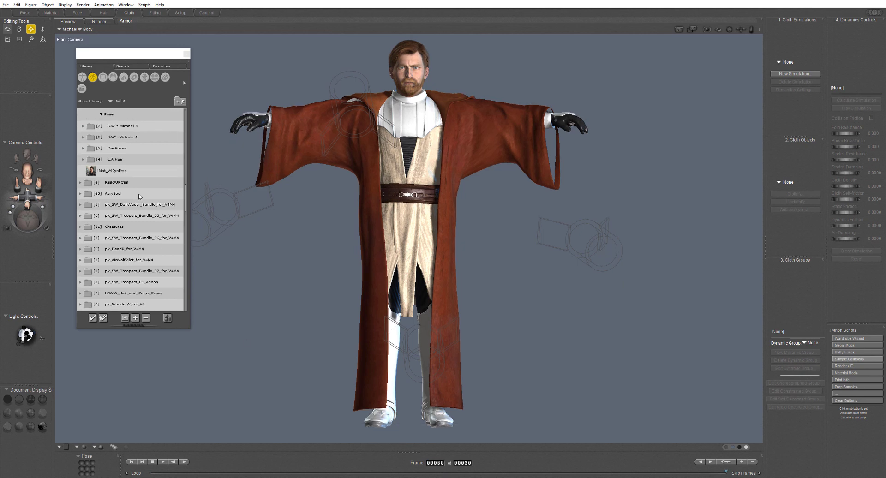
left_click(140, 195)
left_click(121, 150)
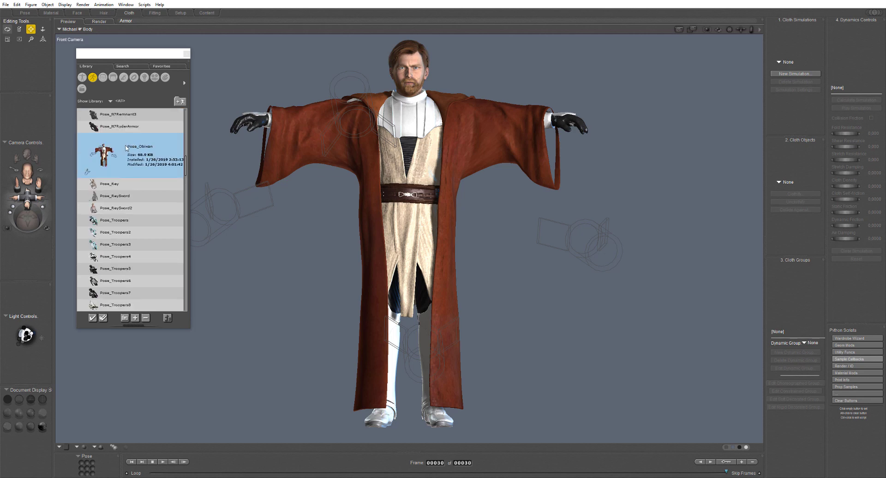
double_click(115, 157)
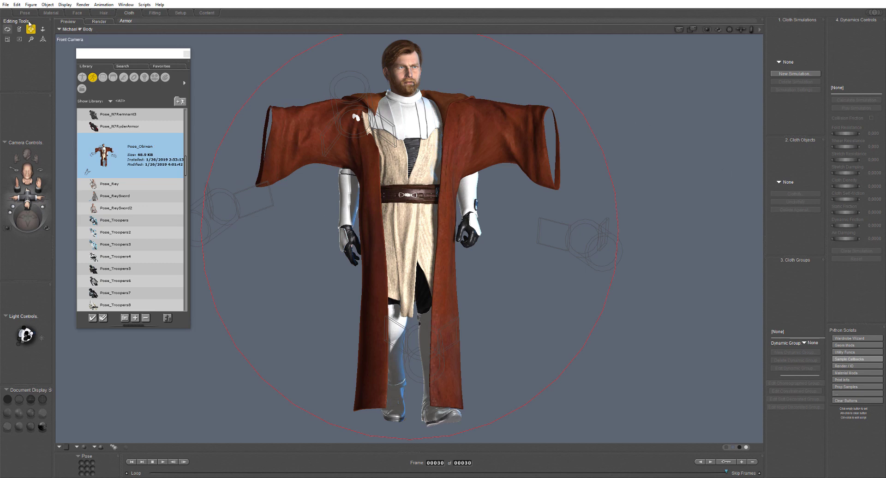
Step: Create the cloth simulation Sim_1 for frames 1 to 30 with cloth self-collision enabled
left_click(795, 74)
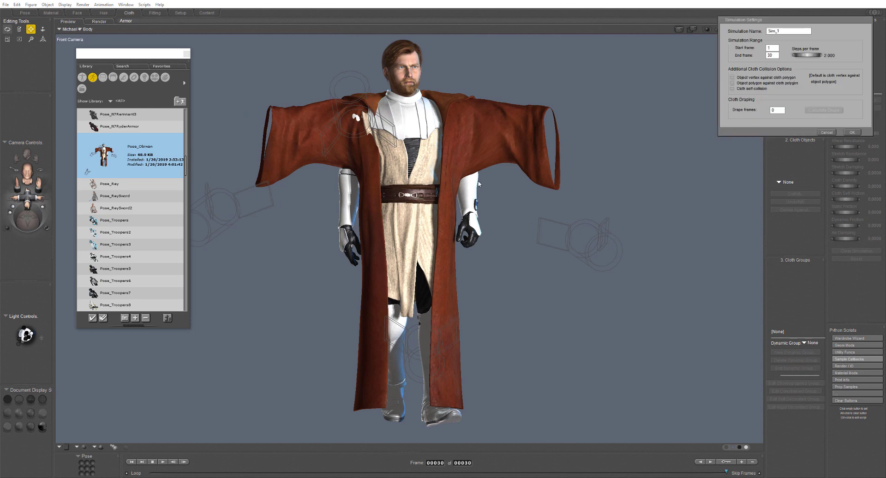
left_click_drag(786, 27, 613, 114)
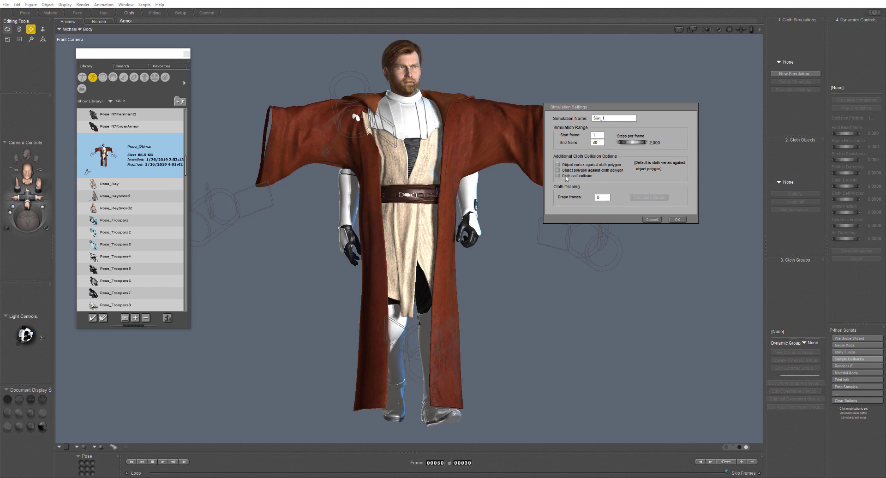
left_click(558, 175)
left_click(678, 219)
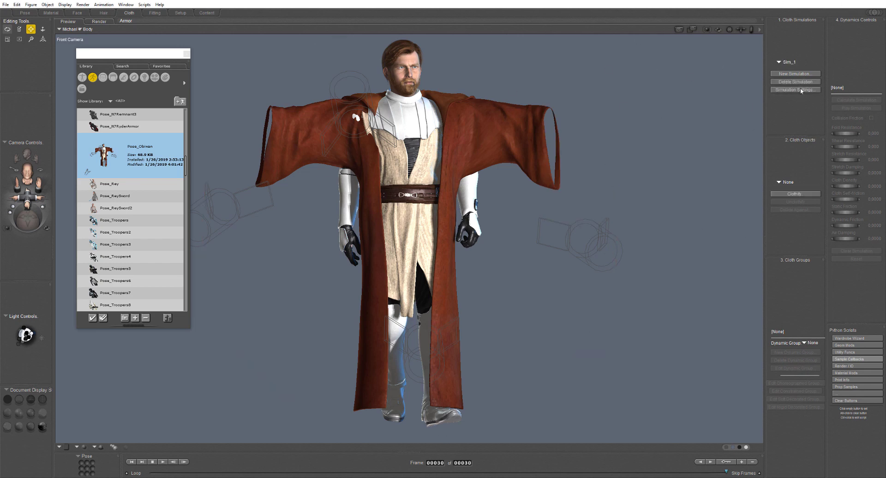
Step: Clothify the OW_M4_Robe prop so it takes part in the simulation
left_click(798, 194)
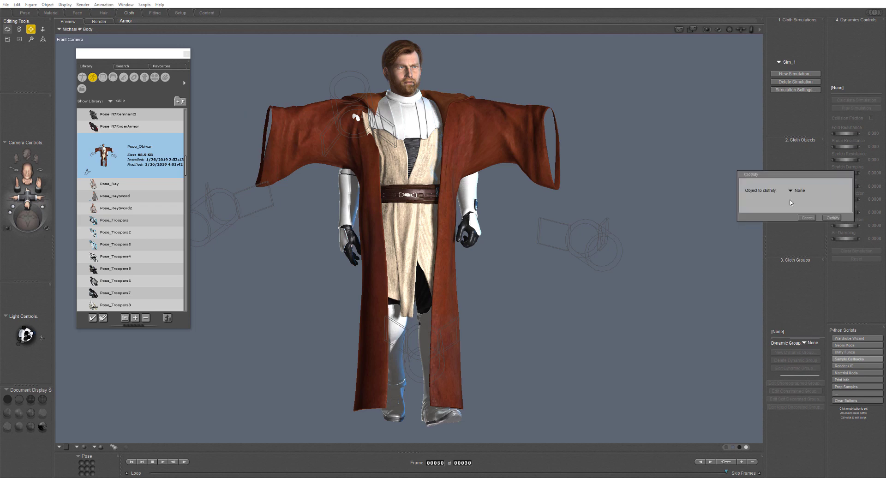
left_click(802, 191)
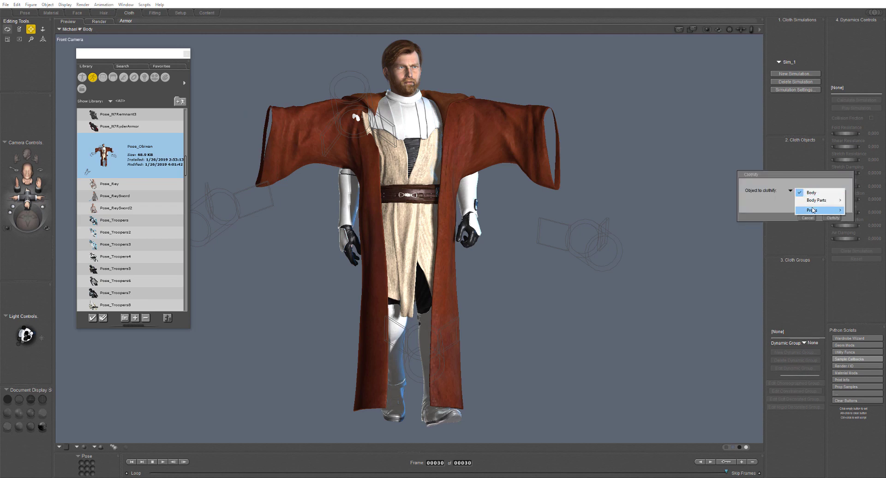
mouse_move(814, 211)
left_click(764, 226)
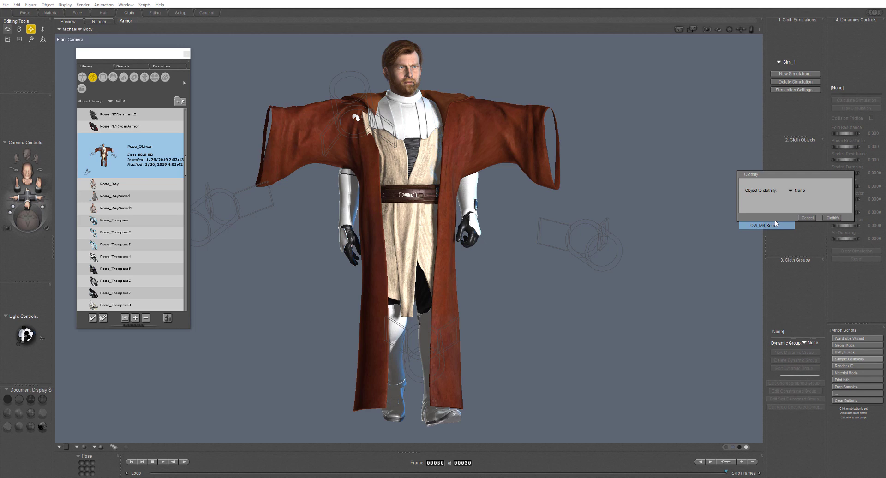
left_click(833, 217)
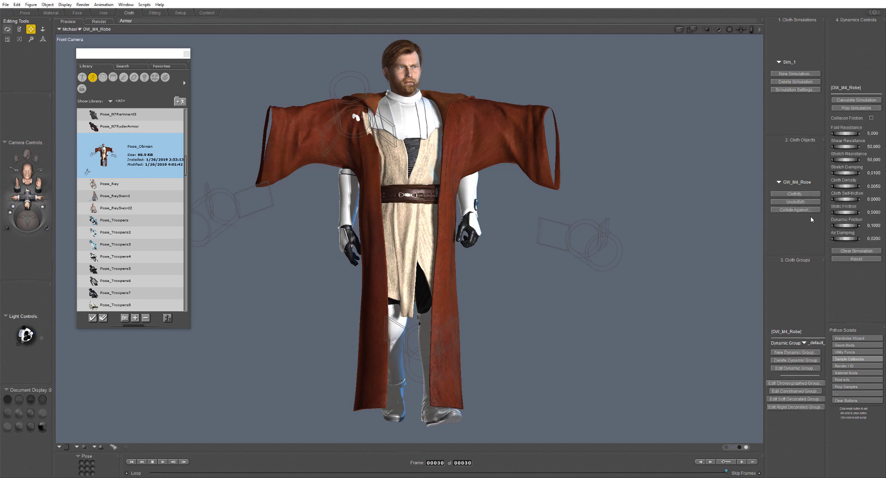
Step: Add the OWA_M4_Armor, boots and gloves figures as collision objects for the robe
left_click(793, 209)
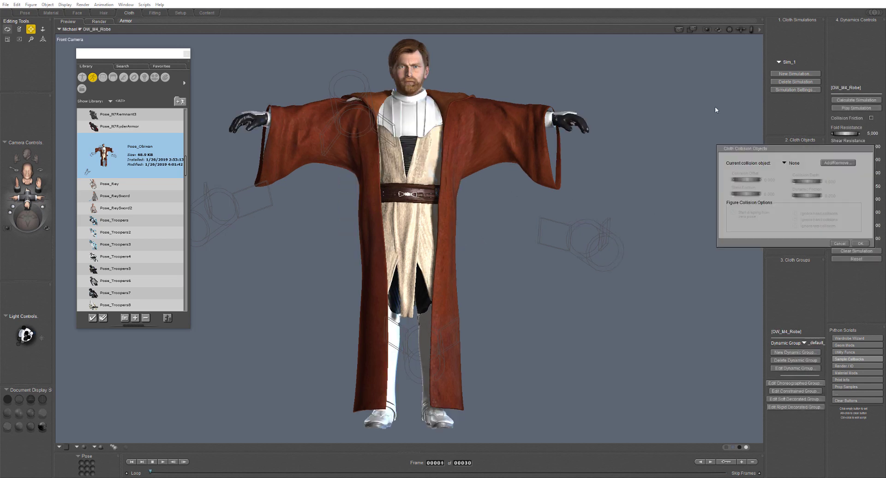
left_click_drag(806, 149, 659, 151)
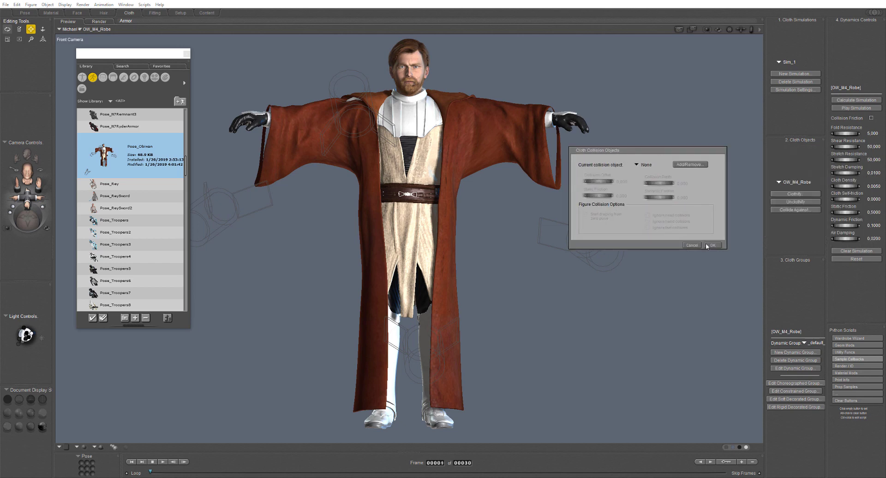
left_click(687, 165)
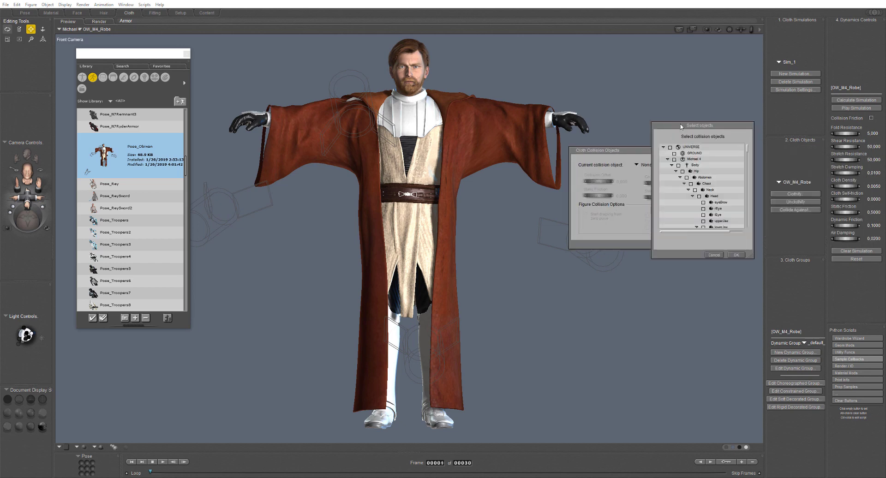
left_click(667, 159)
left_click(668, 171)
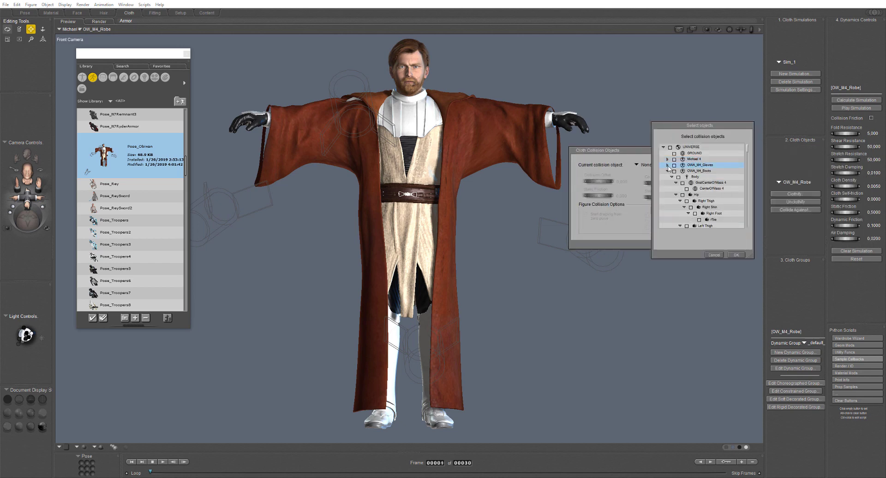
left_click(667, 176)
left_click(667, 176)
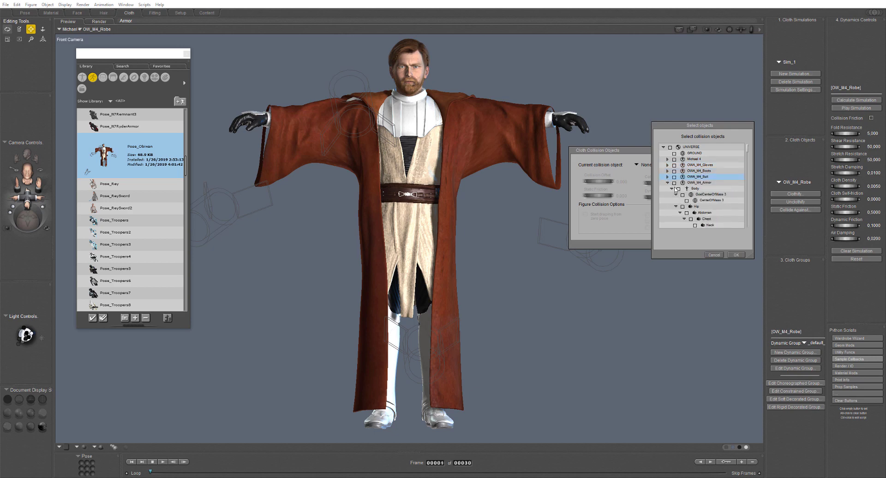
left_click(676, 183)
left_click(674, 183)
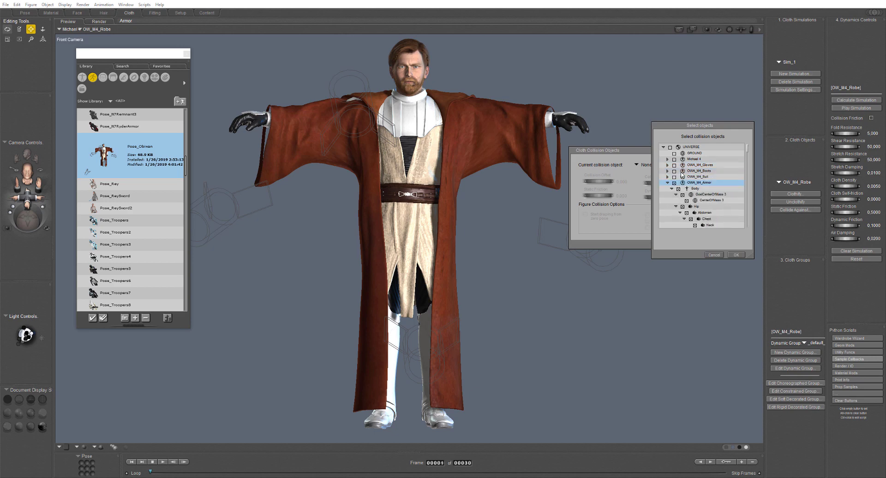
left_click(675, 171)
left_click(675, 165)
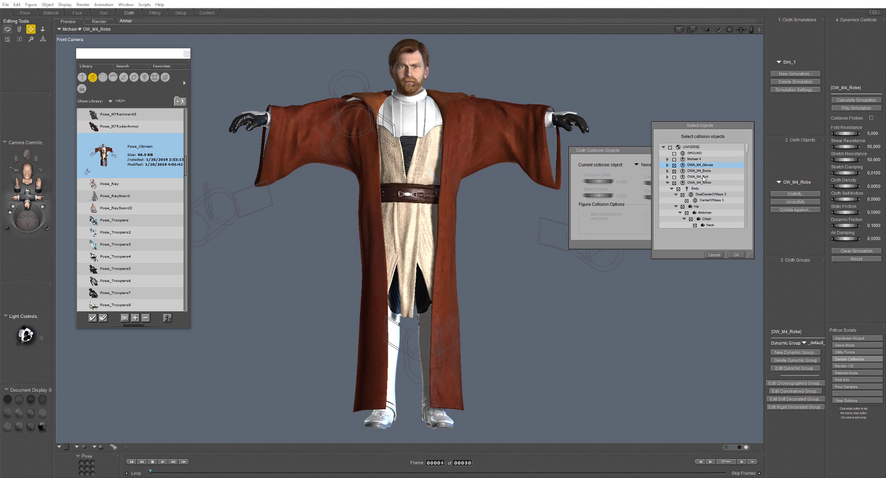
left_click(668, 182)
left_click(737, 255)
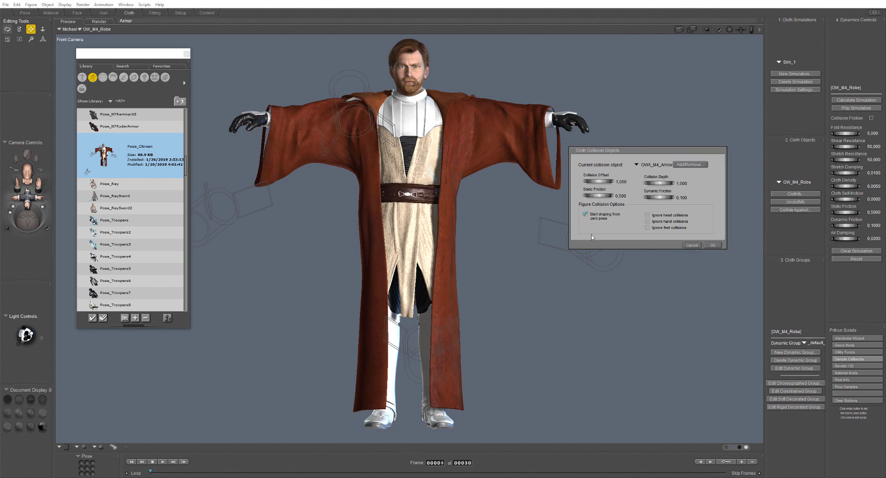
Step: Set the robe's collision with OWA_M4_Armor to ignore head collisions and accept the collision settings
left_click(647, 215)
left_click_drag(680, 153, 647, 135)
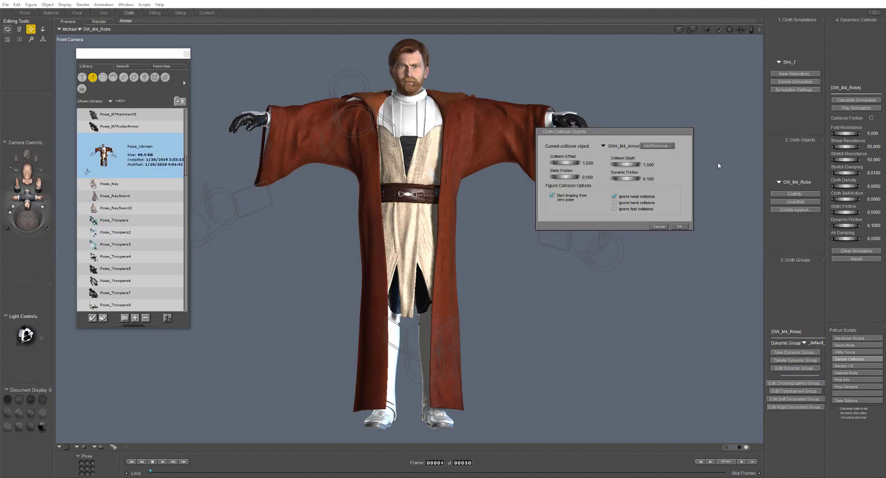
left_click_drag(595, 135, 561, 137)
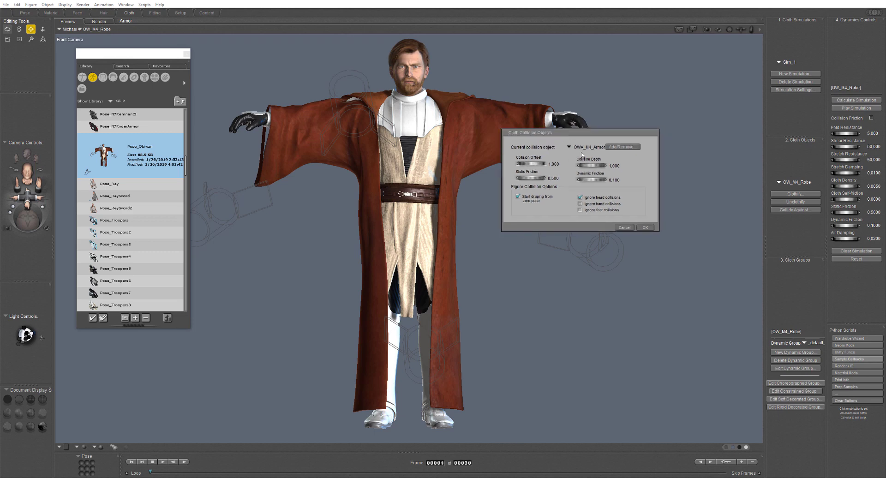
left_click(646, 227)
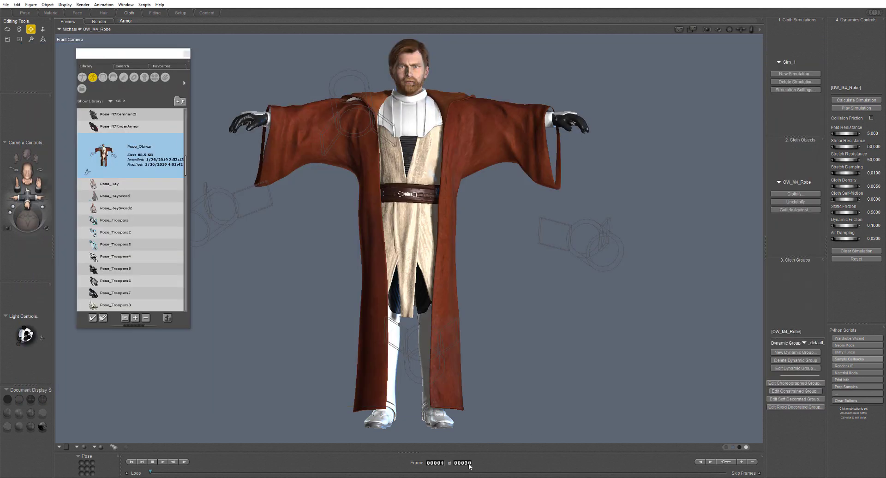
Step: Shorten the animation to 25 frames, accepting deletion of the extra frames, and calculate the robe's cloth simulation
left_click(464, 464)
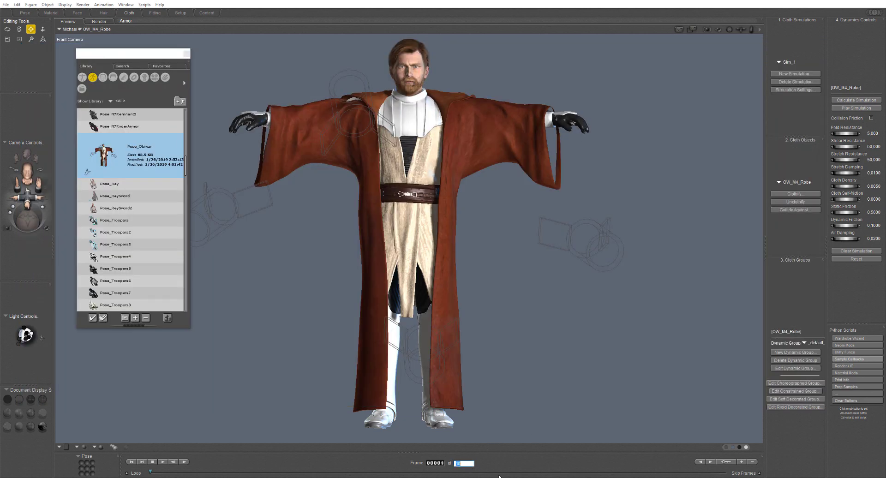
type("25")
key("Return")
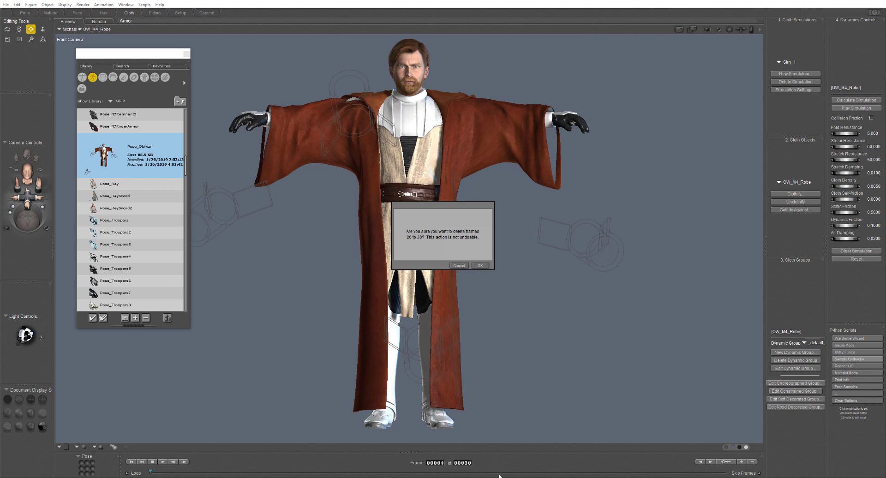
left_click(480, 266)
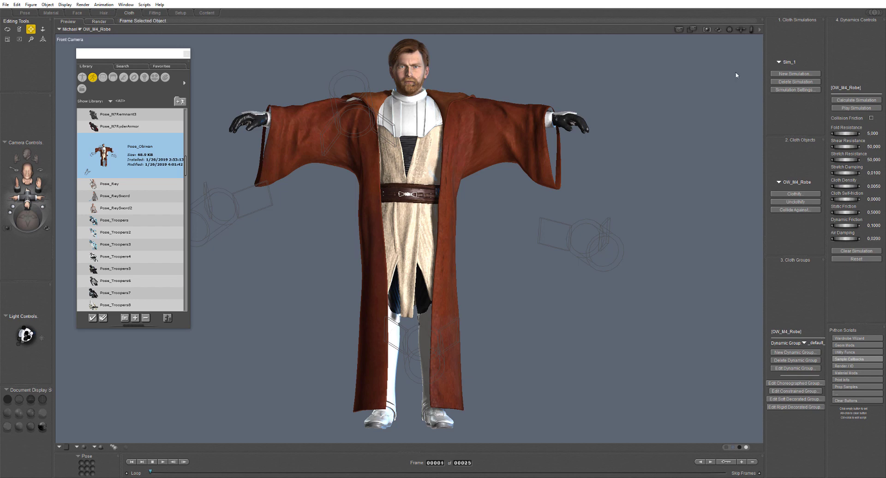
left_click(857, 101)
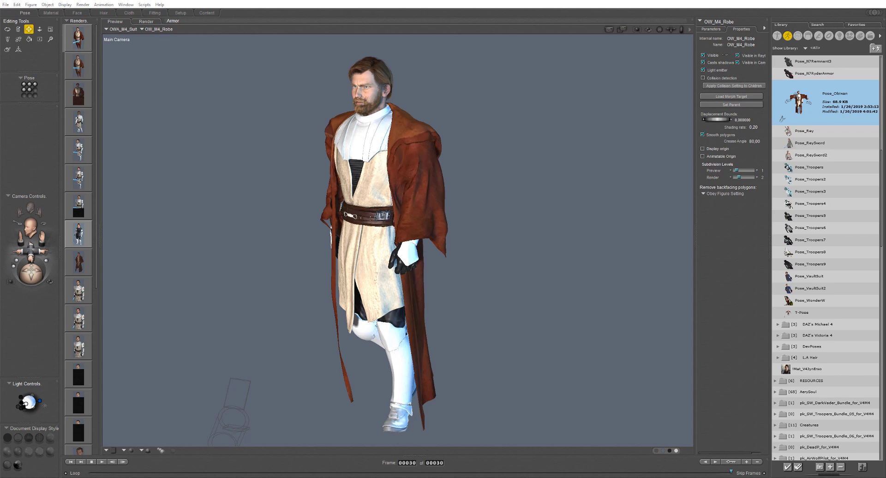
Step: Check the draped robe from the front and back, and hide the Right Shoulder part of OWA_M4_Armor beneath it
left_click_drag(443, 32, 479, 65)
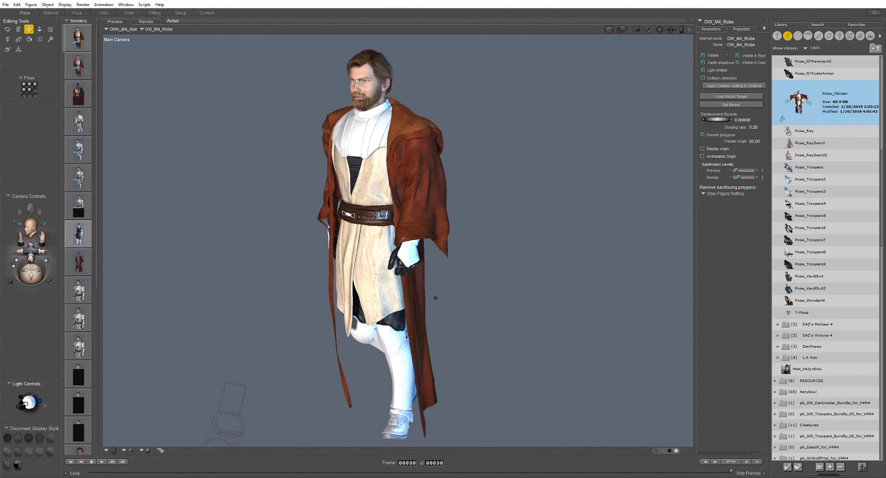
left_click_drag(403, 147, 441, 146)
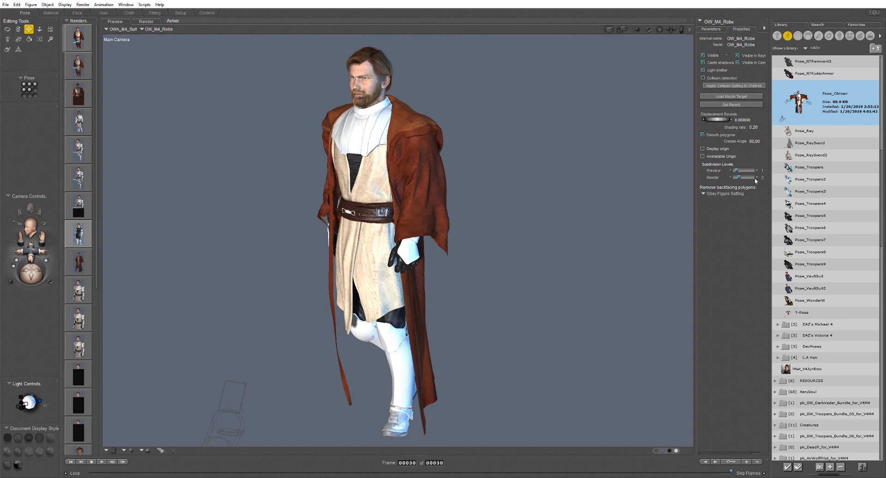
left_click_drag(466, 210, 594, 282)
left_click_drag(494, 322, 434, 376)
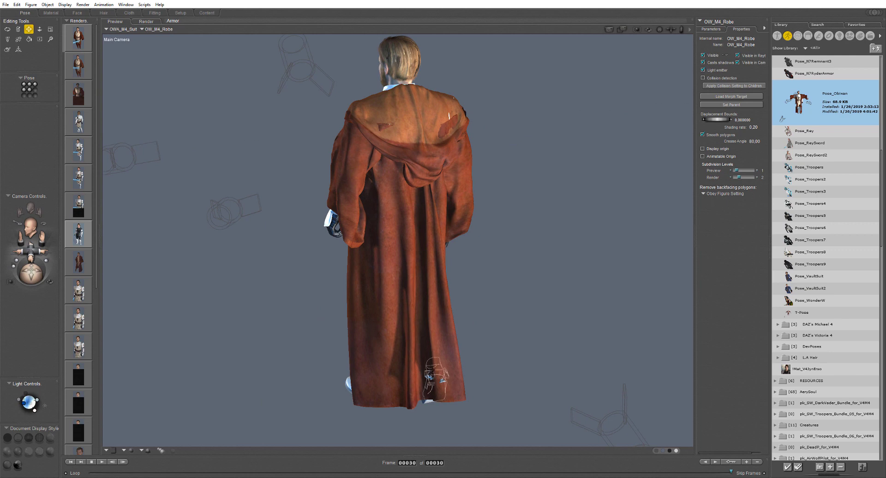
left_click_drag(480, 125, 323, 118)
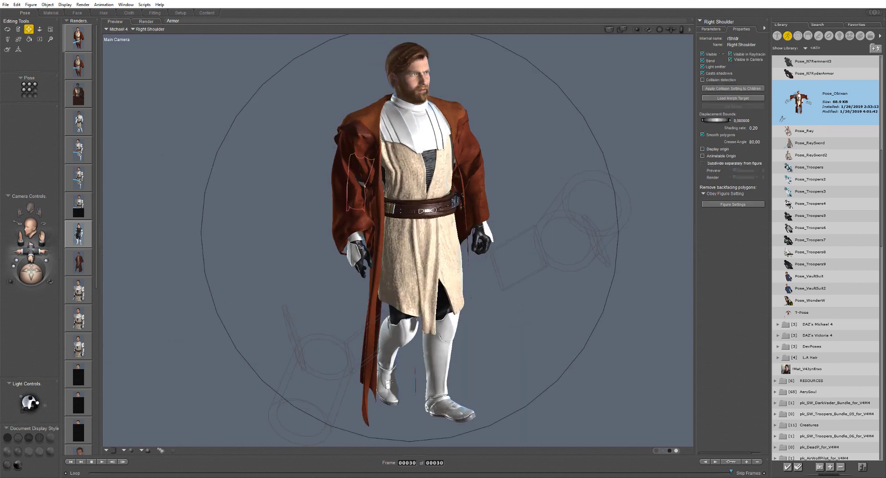
left_click(702, 54)
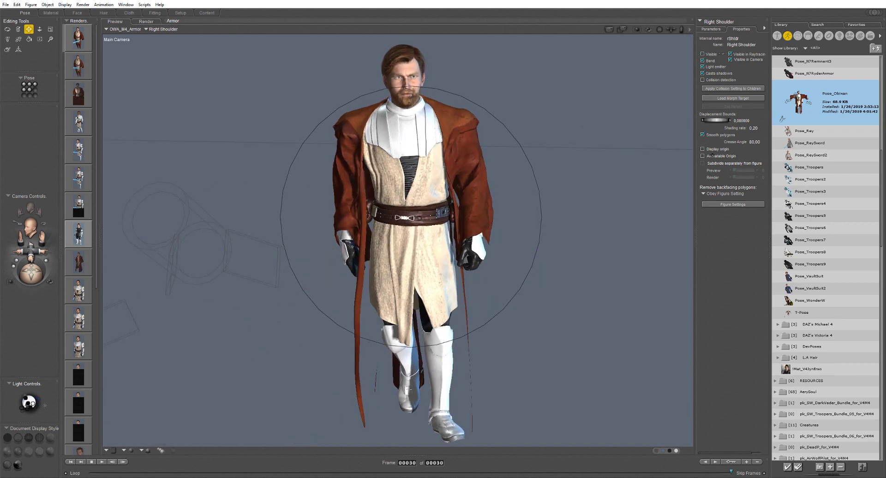